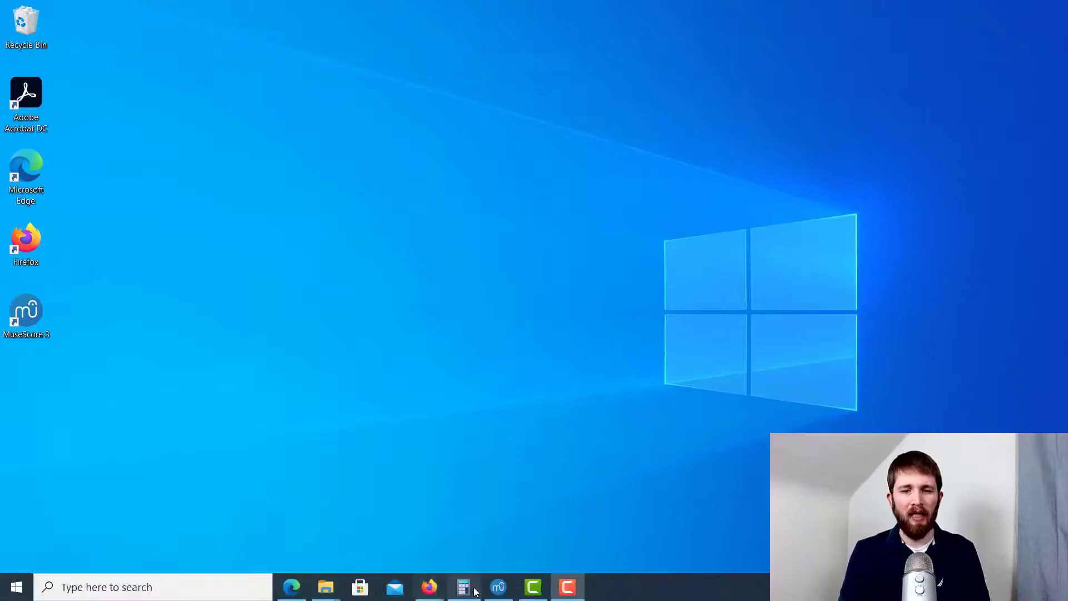
- Restore the MuseScore 3 window showing the beam tutorial score from the taskbar
click(499, 594)
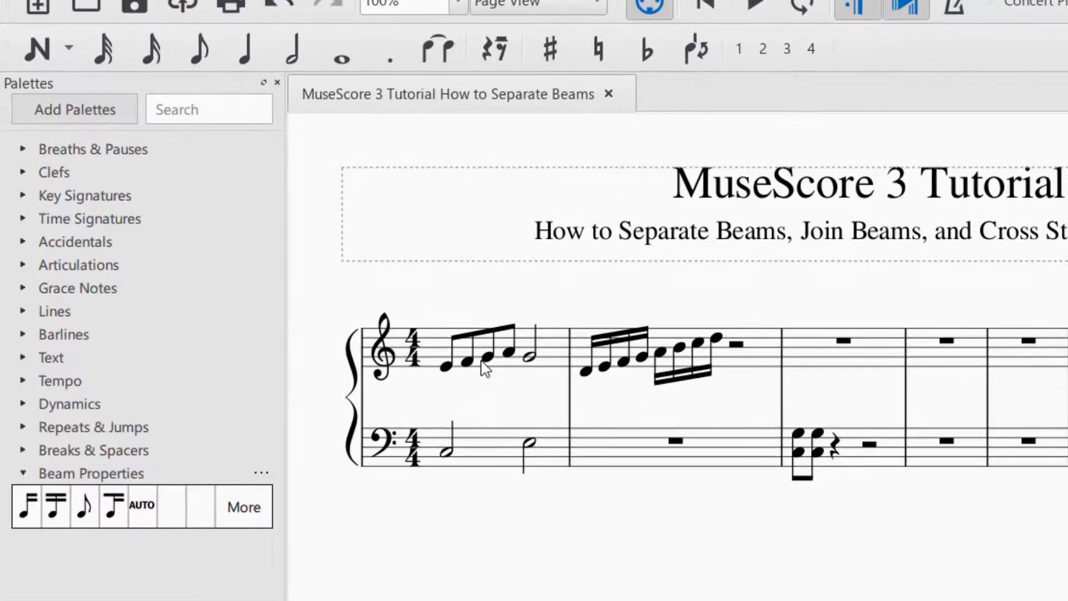
- Set the first two eighth notes of measure 1 to No beam
click(448, 368)
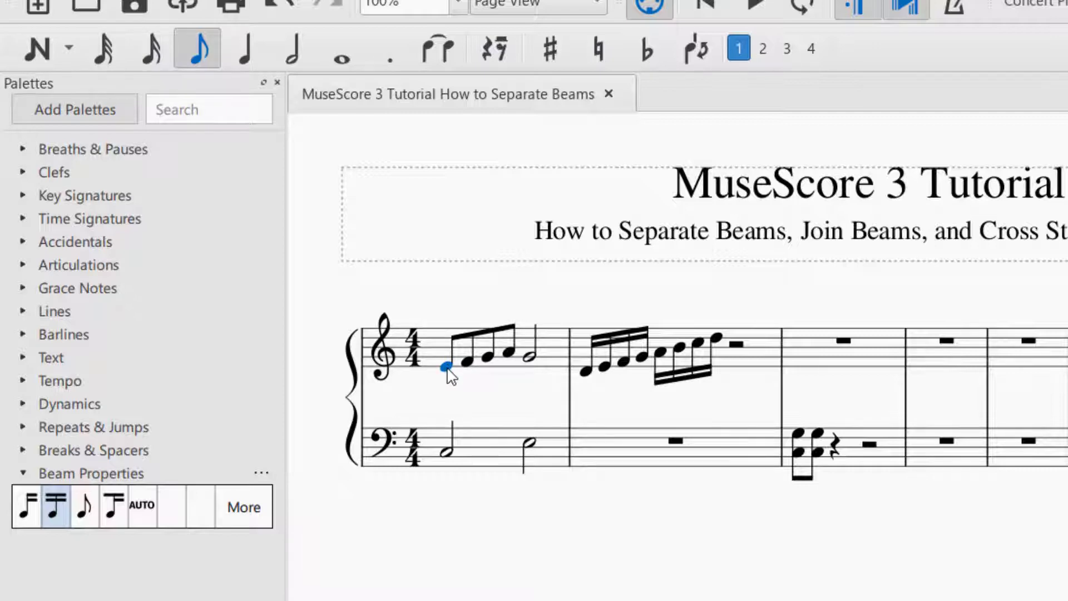
click(23, 472)
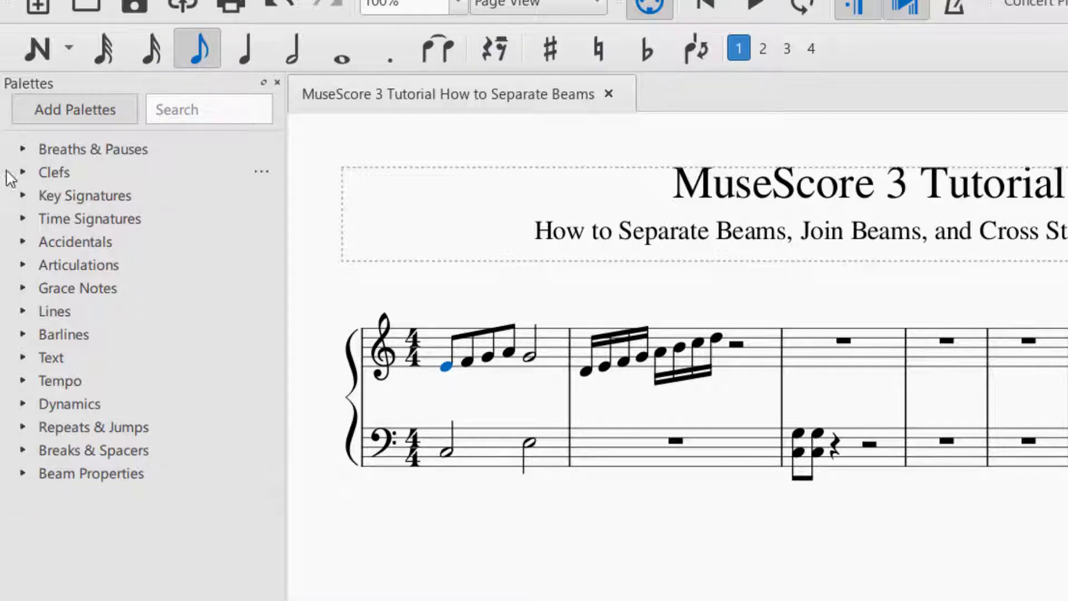
click(23, 472)
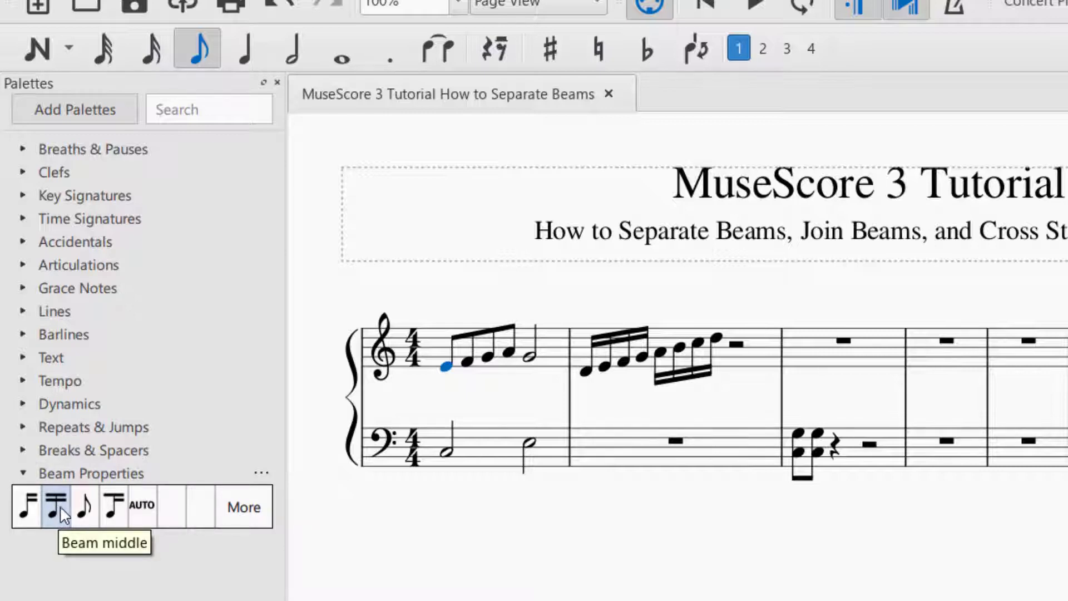
click(89, 517)
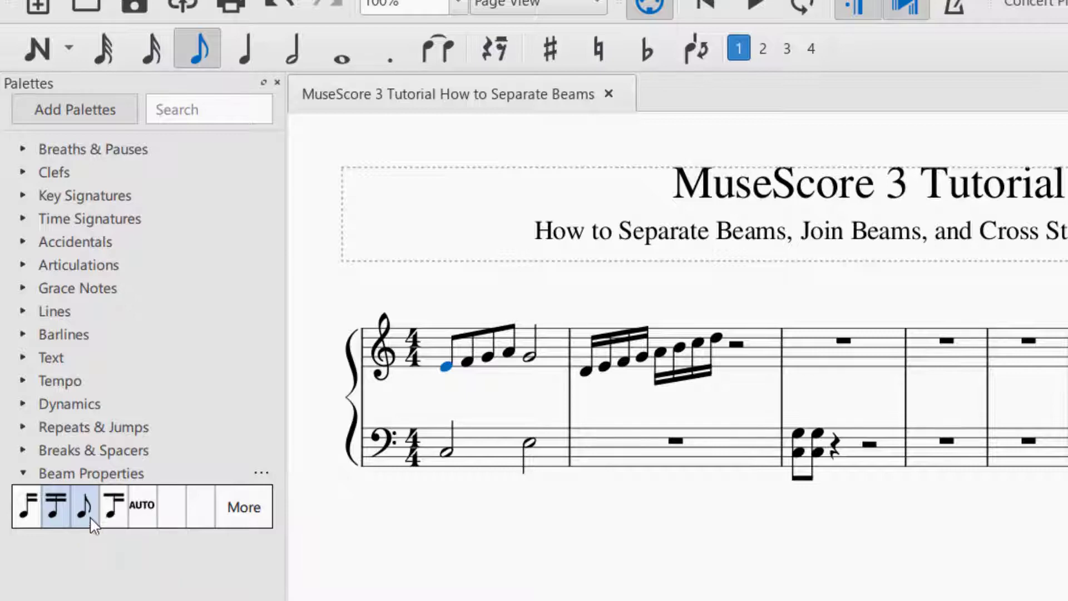
click(474, 367)
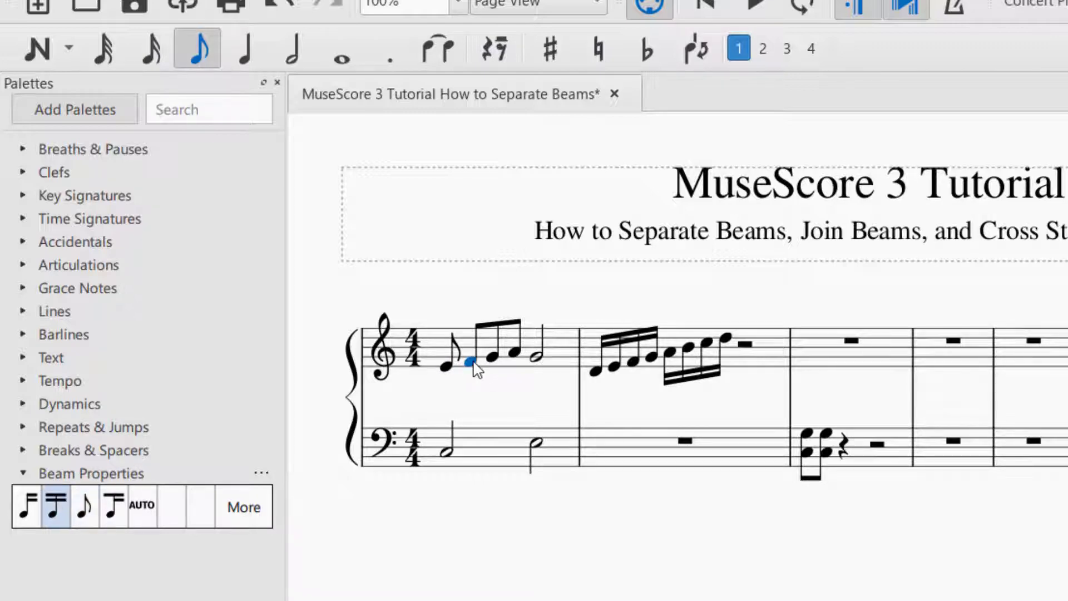
click(84, 506)
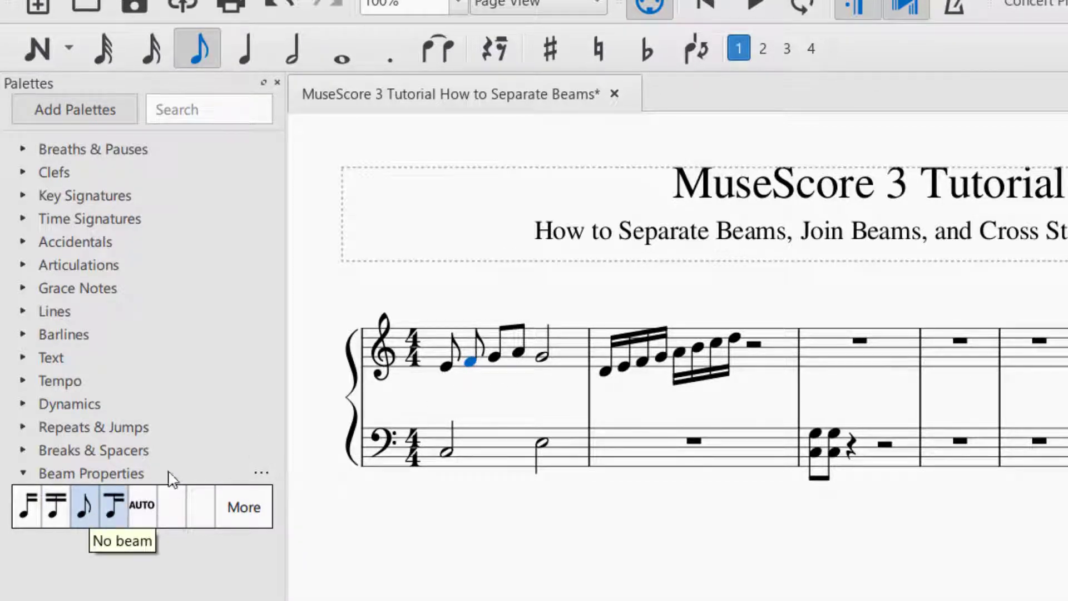
- Give the first eighth note Beam middle so bar 1 splits into beamed pairs
click(450, 367)
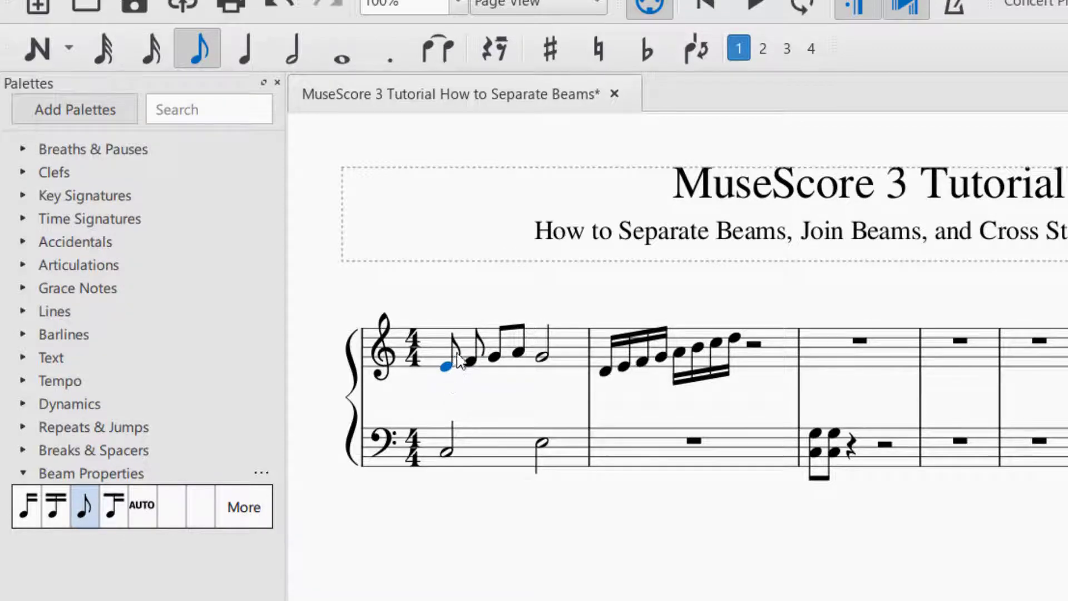
click(60, 527)
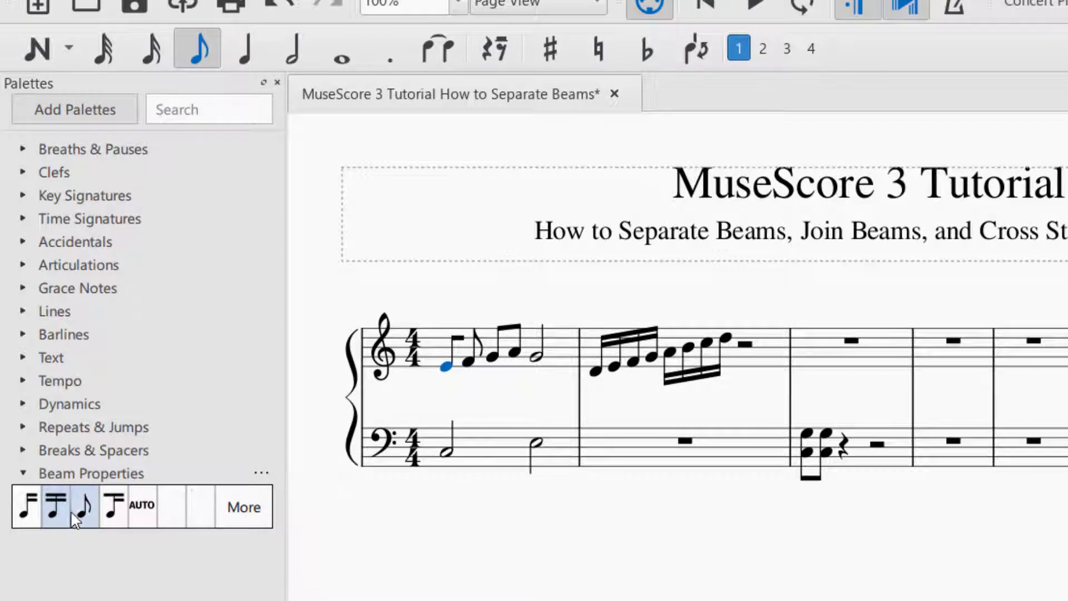
click(32, 516)
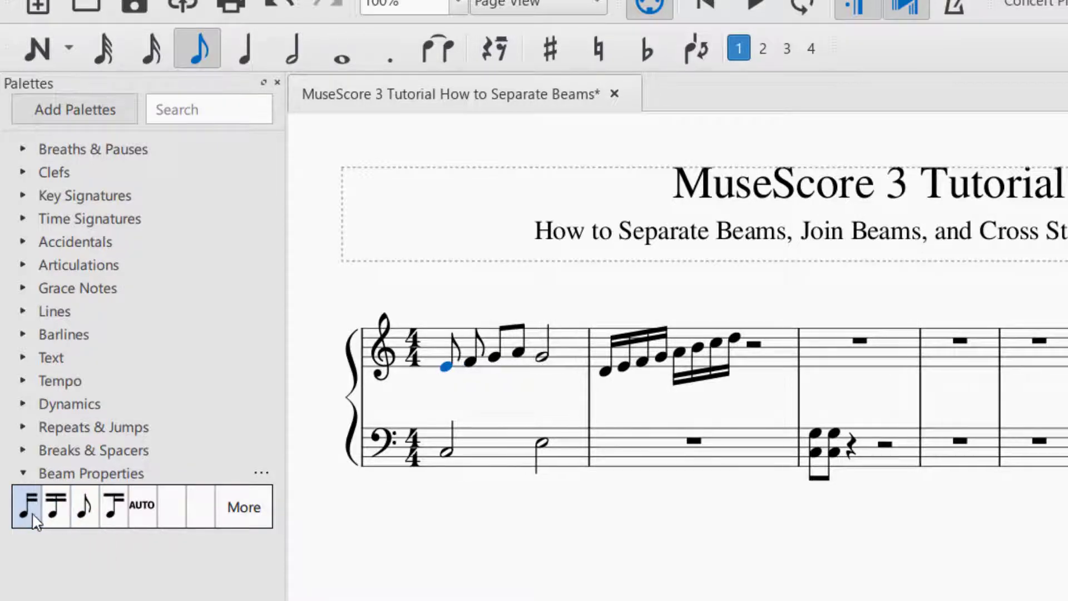
click(56, 512)
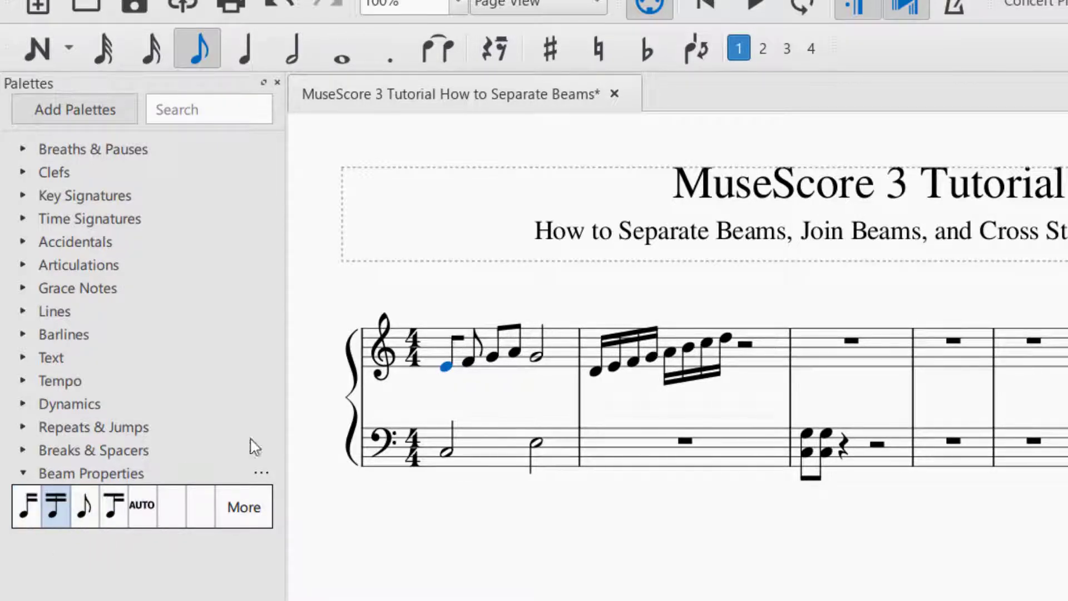
click(470, 363)
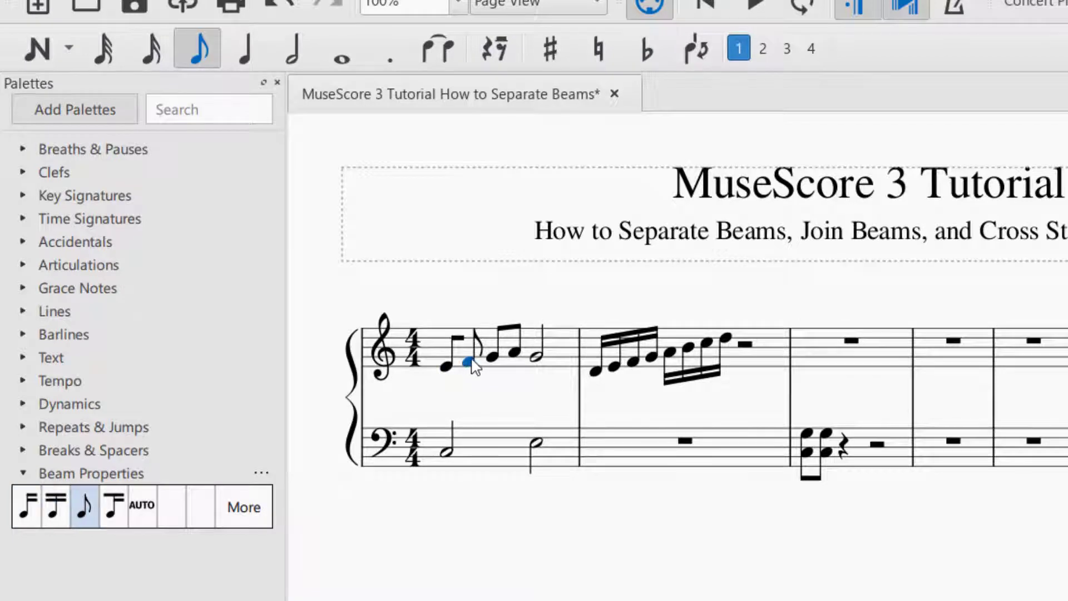
- Apply Beam middle to the second eighth note, restoring one four-note beam in bar 1
click(56, 508)
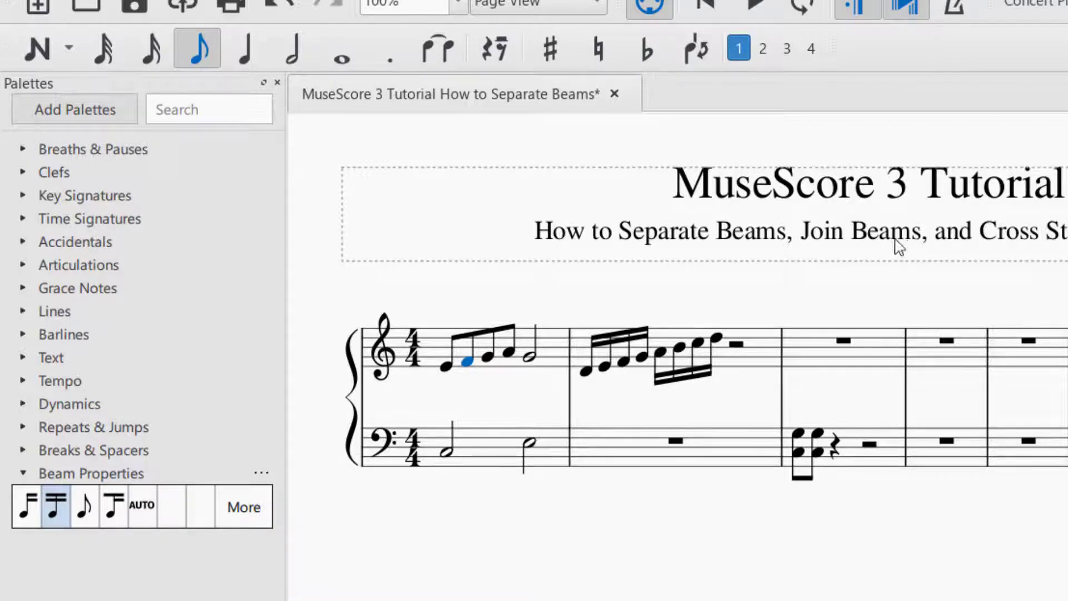
- Add two eighth-note chords after the measure-3 bass chord, making four beamed chords before the rest
click(800, 439)
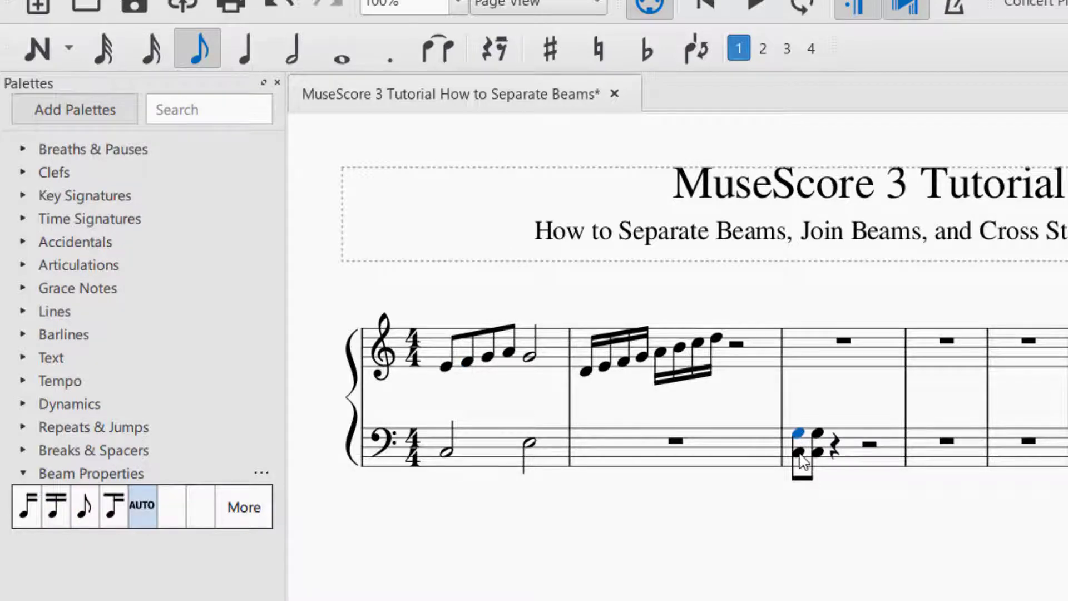
click(799, 453)
click(37, 48)
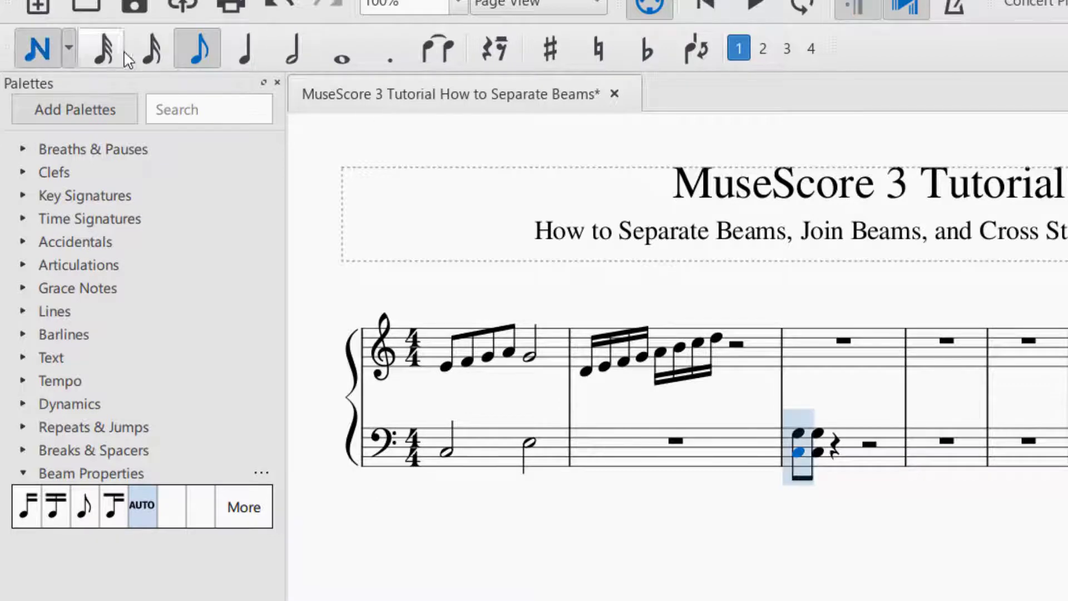
click(841, 435)
shift+click(839, 452)
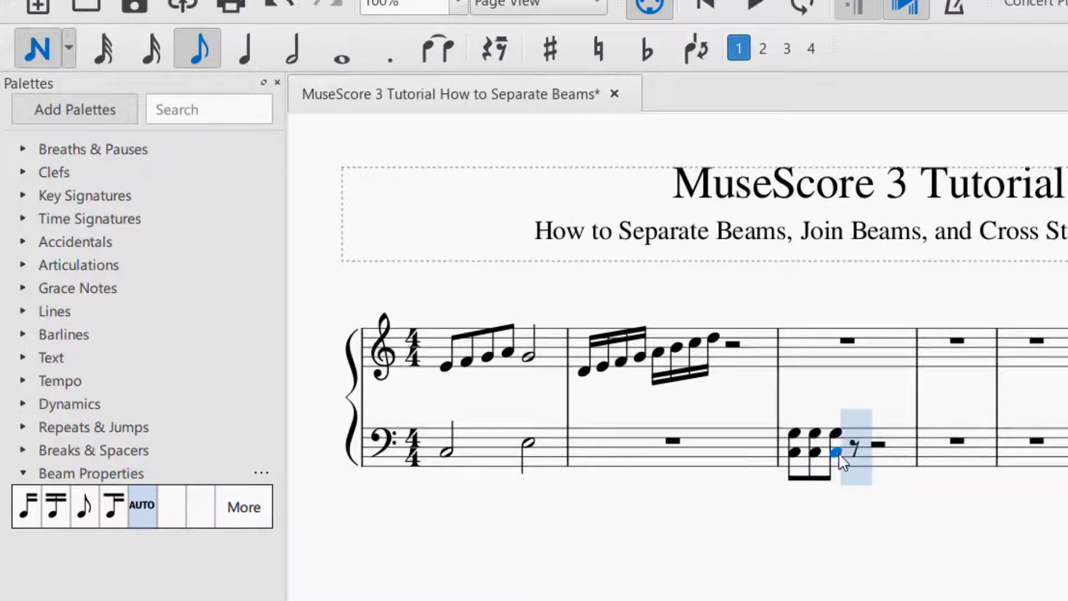
click(852, 434)
shift+click(856, 452)
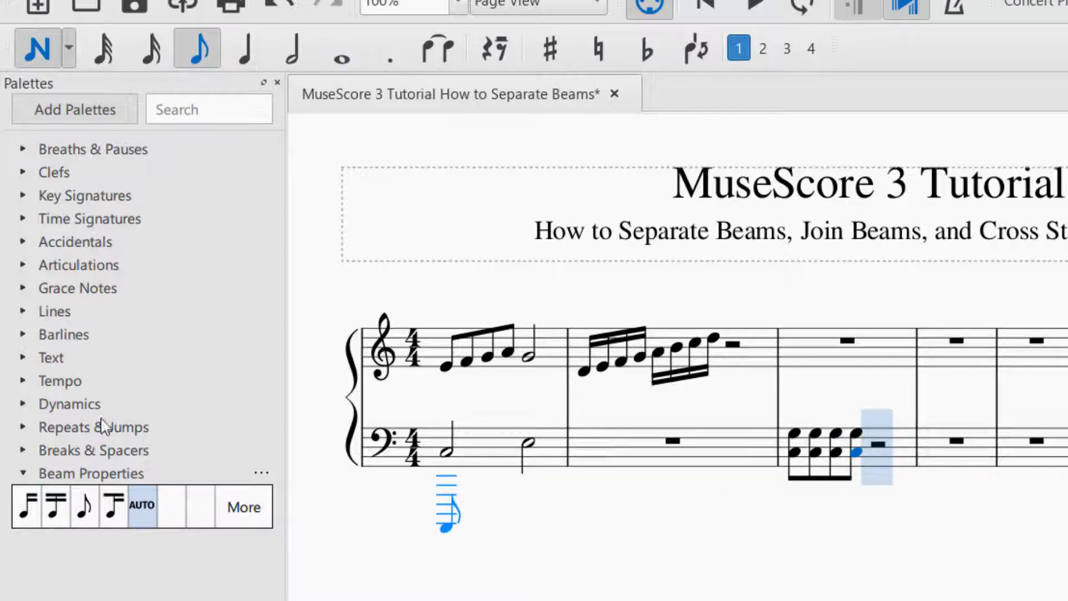
click(34, 51)
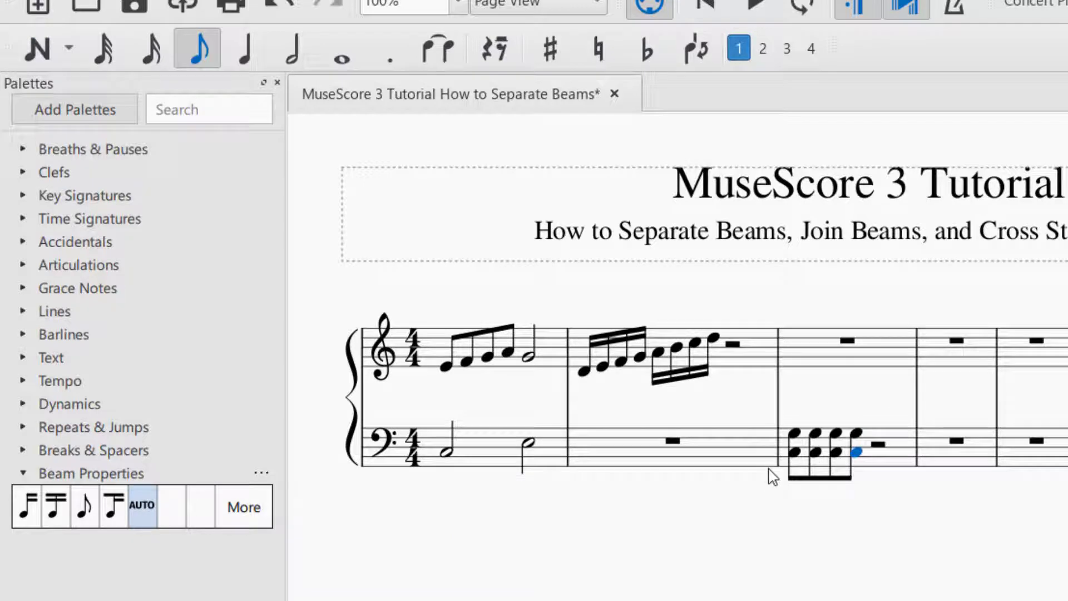
click(815, 434)
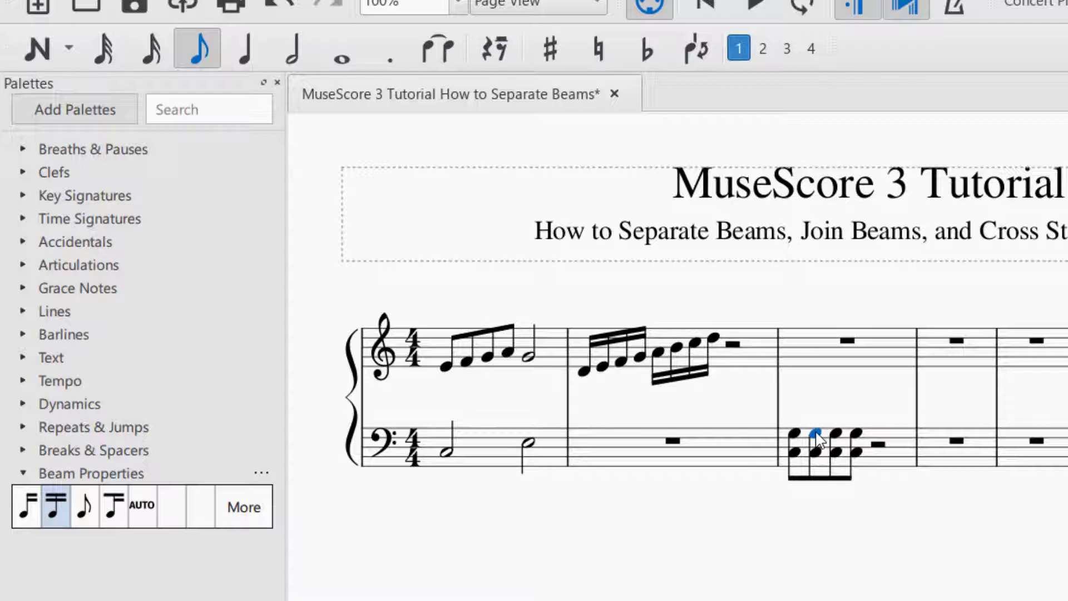
- Move the second bass chord of measure 3 to the treble staff and raise its notes
mouse_move(816, 433)
mouse_down()
mouse_move(828, 353)
mouse_move(814, 438)
mouse_up()
key(ctrl+shift+Up)
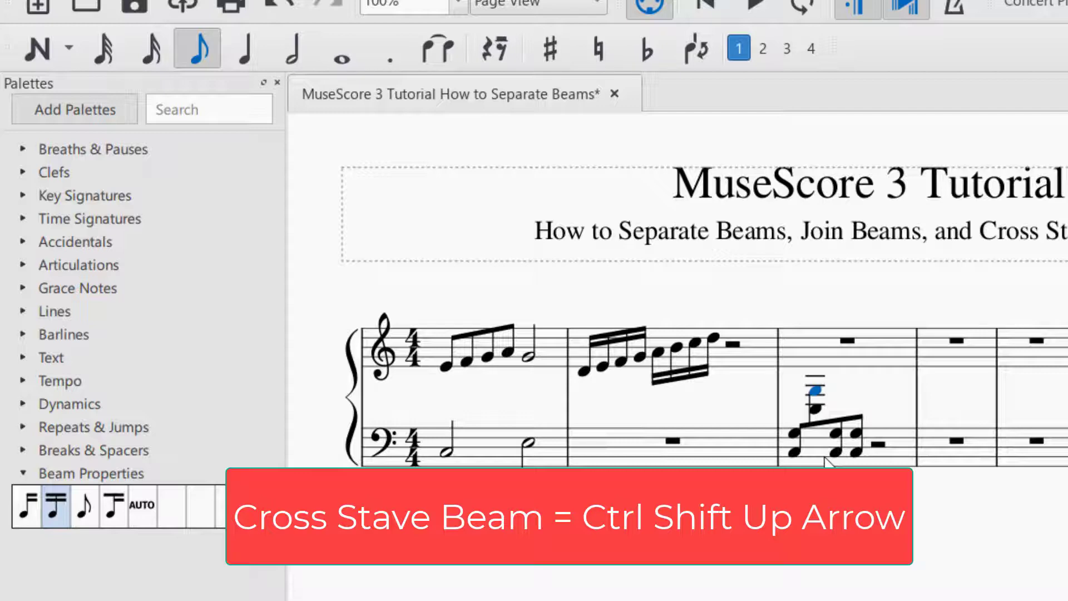
key(ctrl+shift+Down)
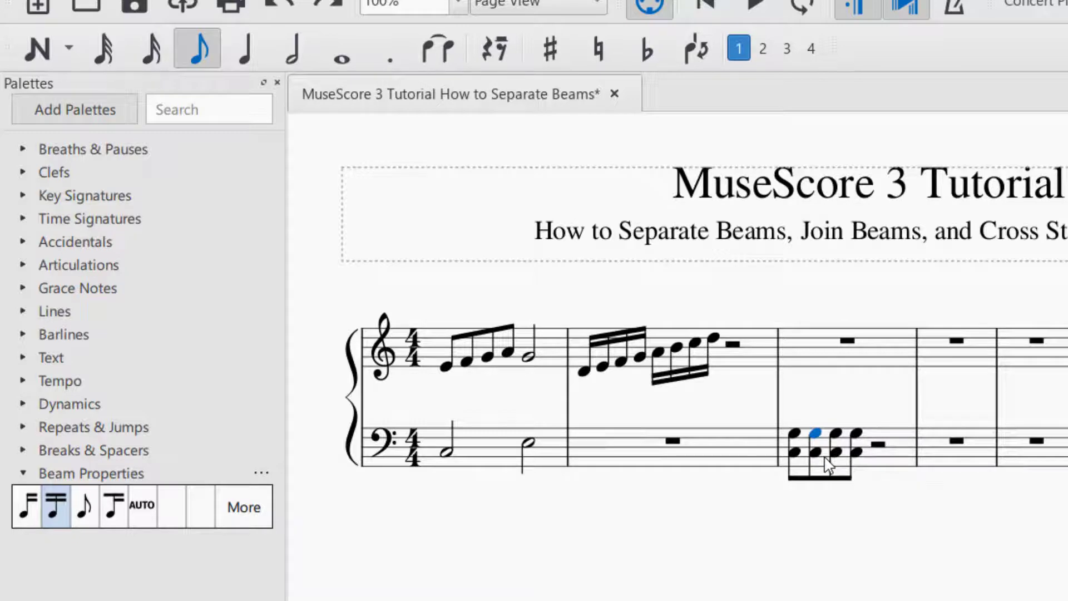
key(ctrl+shift+Up)
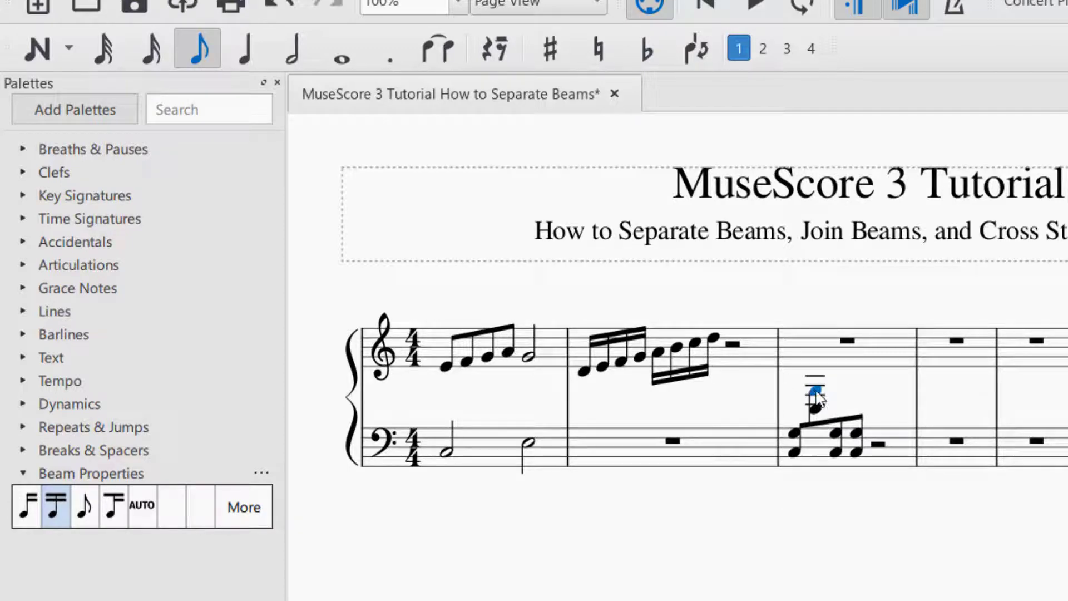
drag(817, 392, 819, 345)
drag(815, 409, 822, 384)
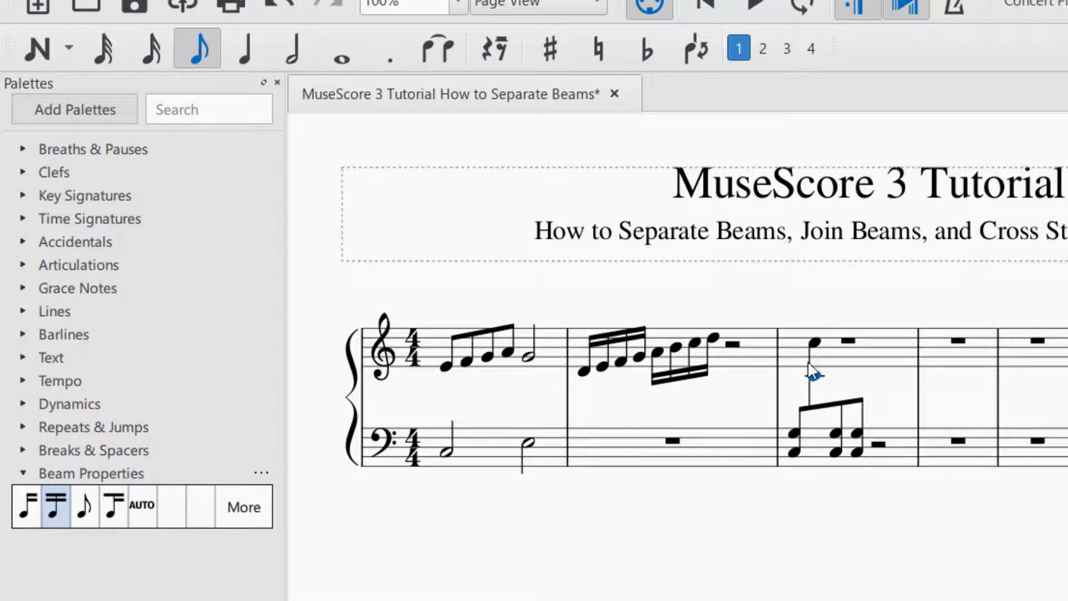
- Move measure 3's last bass chord to the treble staff and raise both notes
click(839, 435)
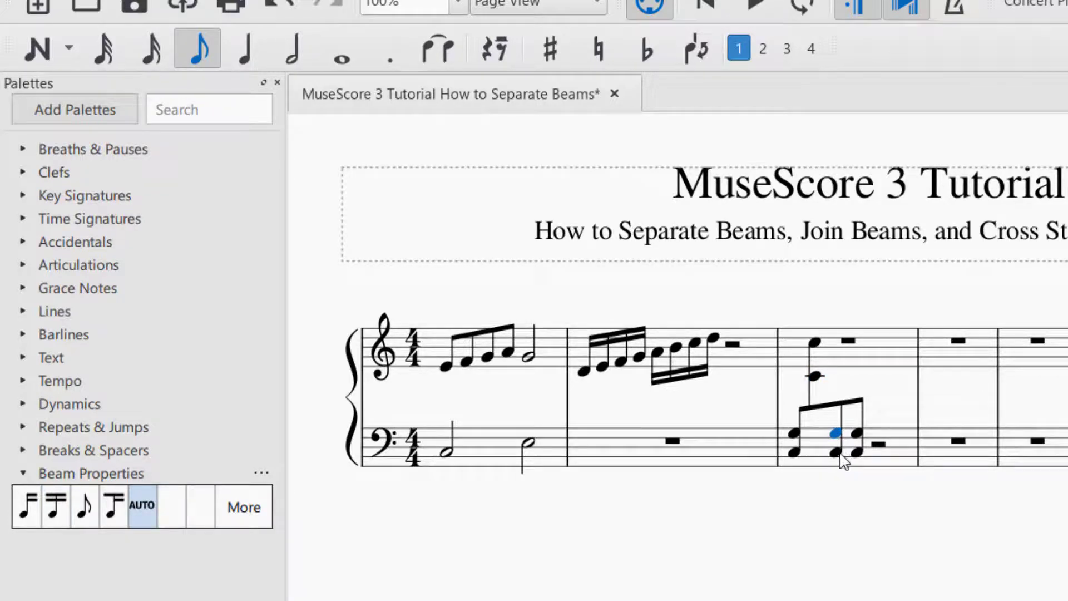
click(858, 434)
key(ctrl+shift+Up)
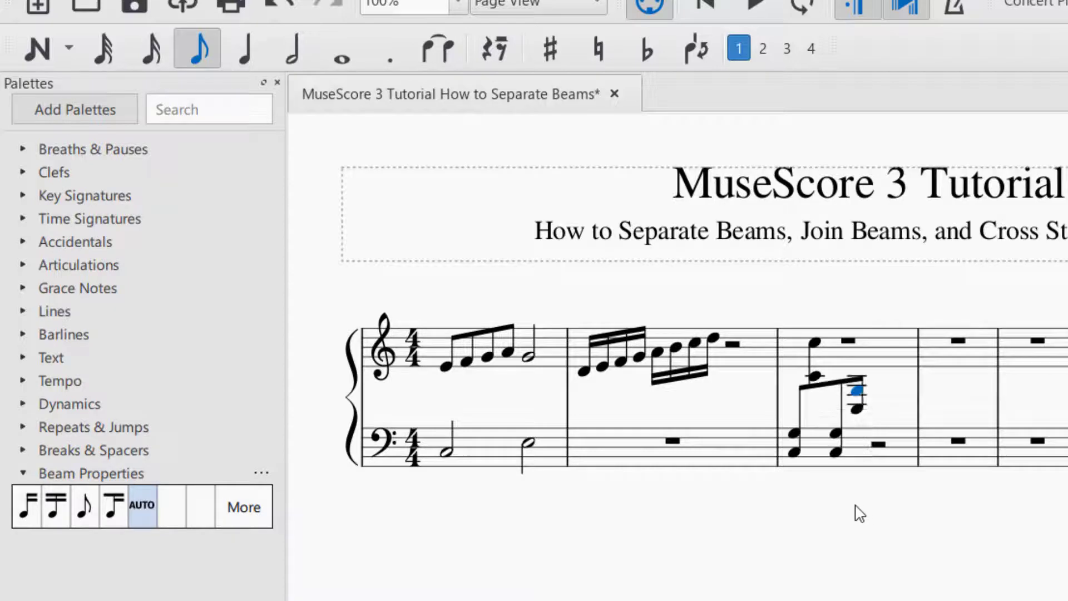
drag(859, 393, 871, 349)
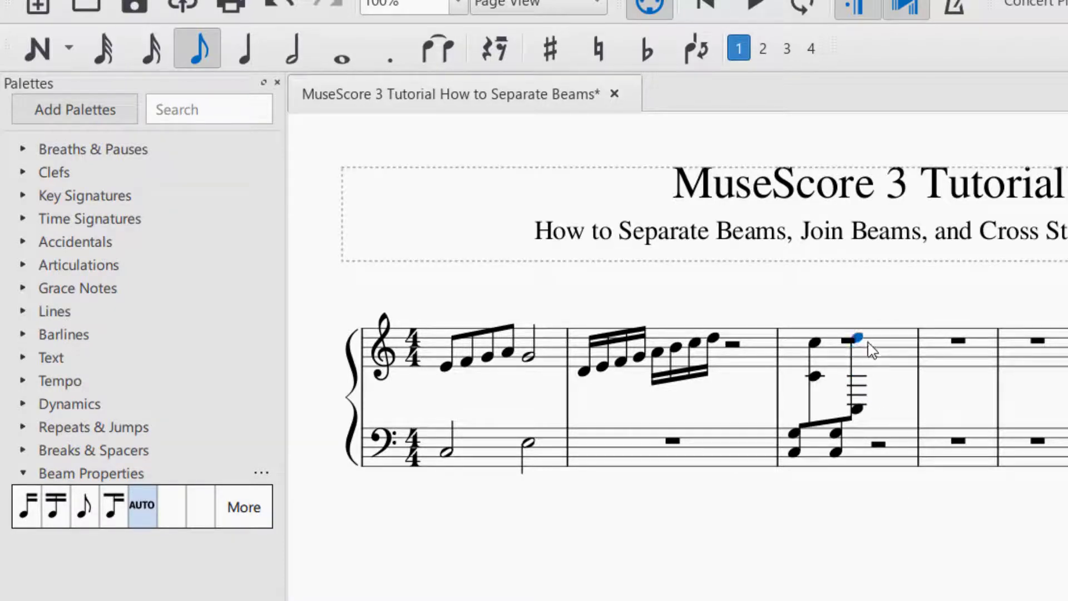
drag(857, 409, 866, 375)
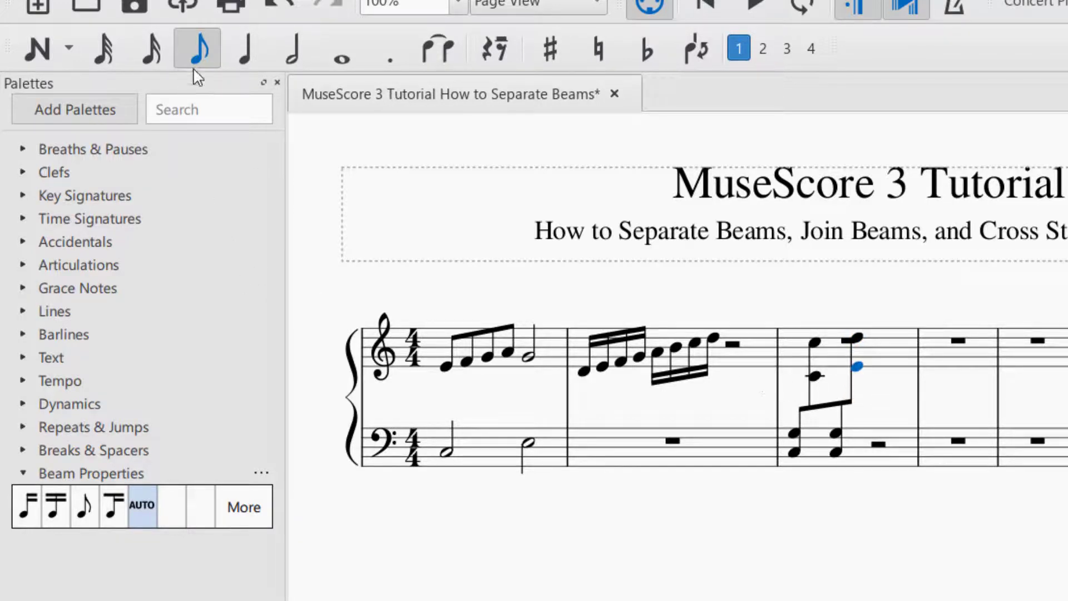
- Add one more eighth note to that chord and drag it onto the treble staff
key(n)
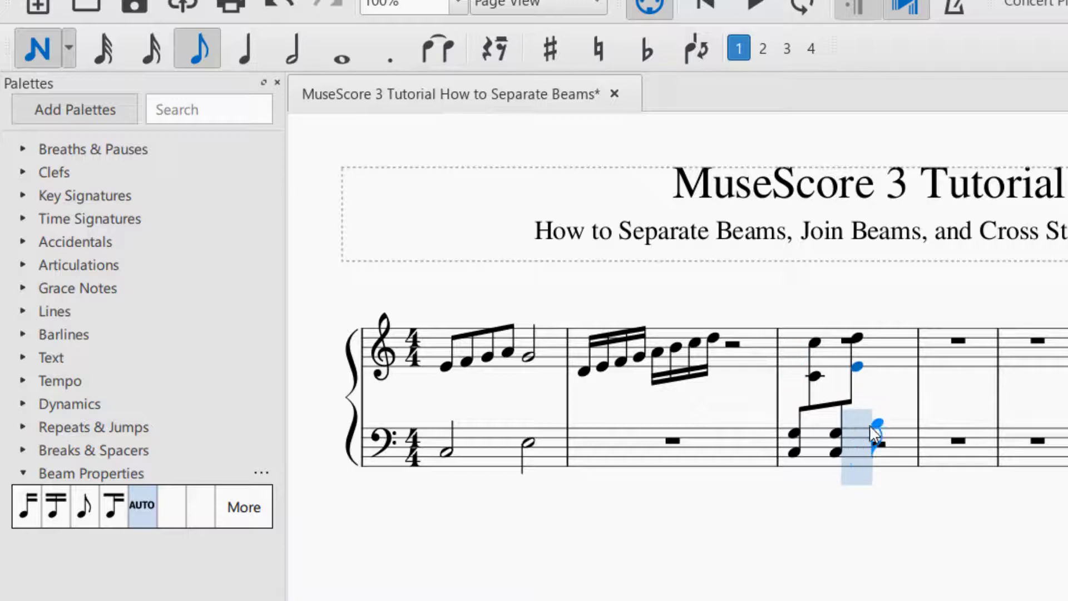
click(860, 436)
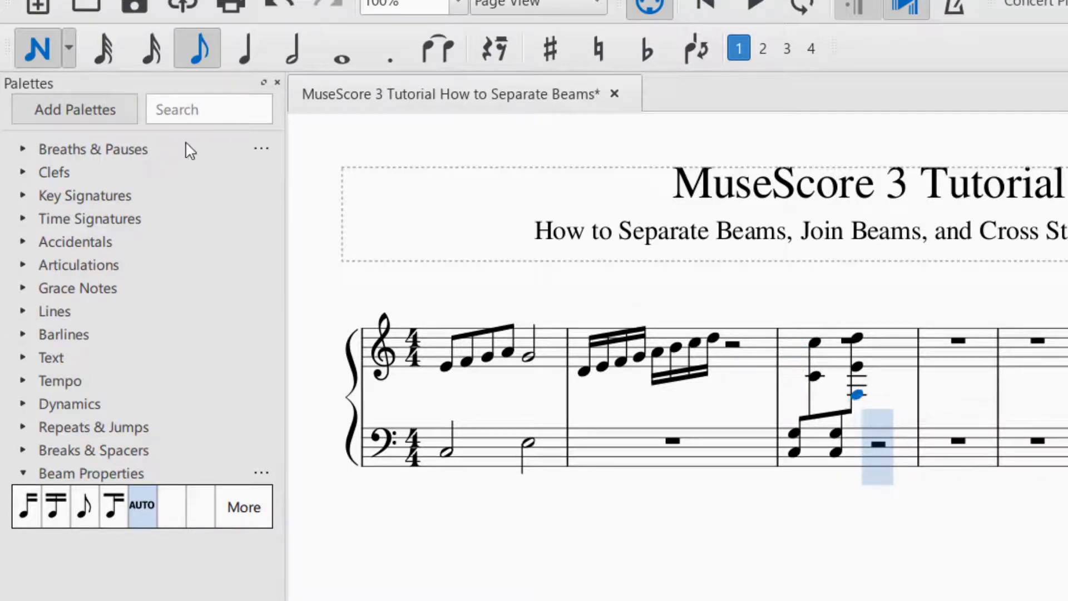
click(50, 59)
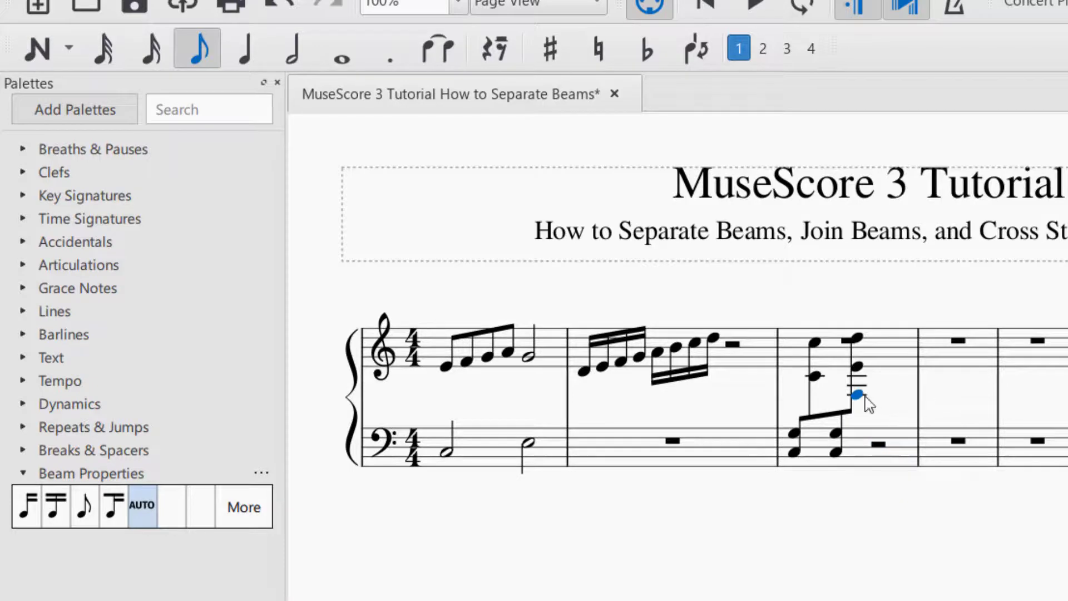
drag(860, 396, 862, 362)
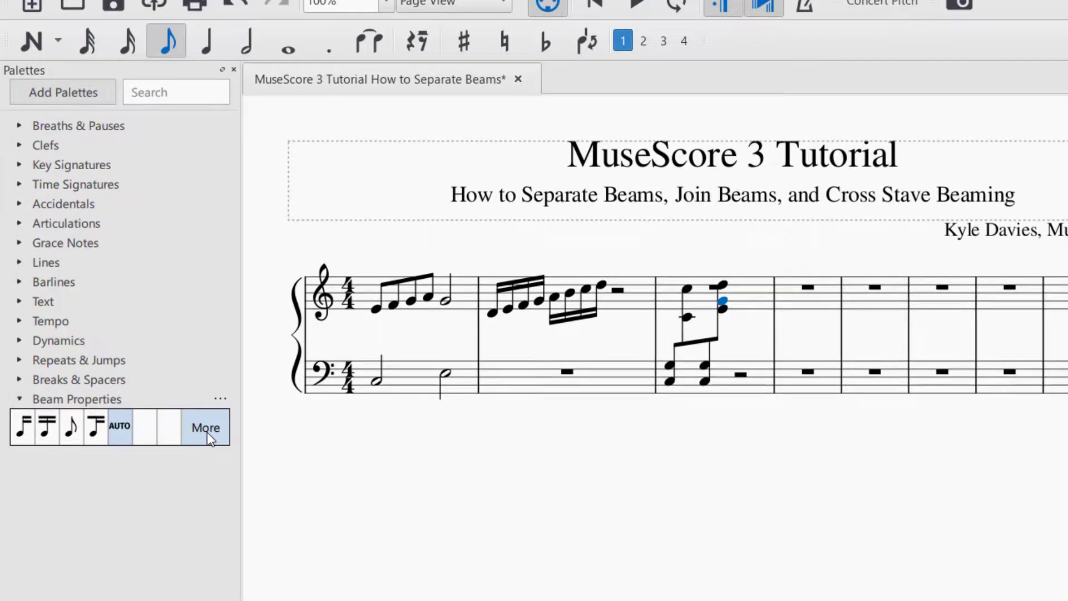
- Apply the slower feathered beam to the sixteenth notes in measure 2
click(207, 432)
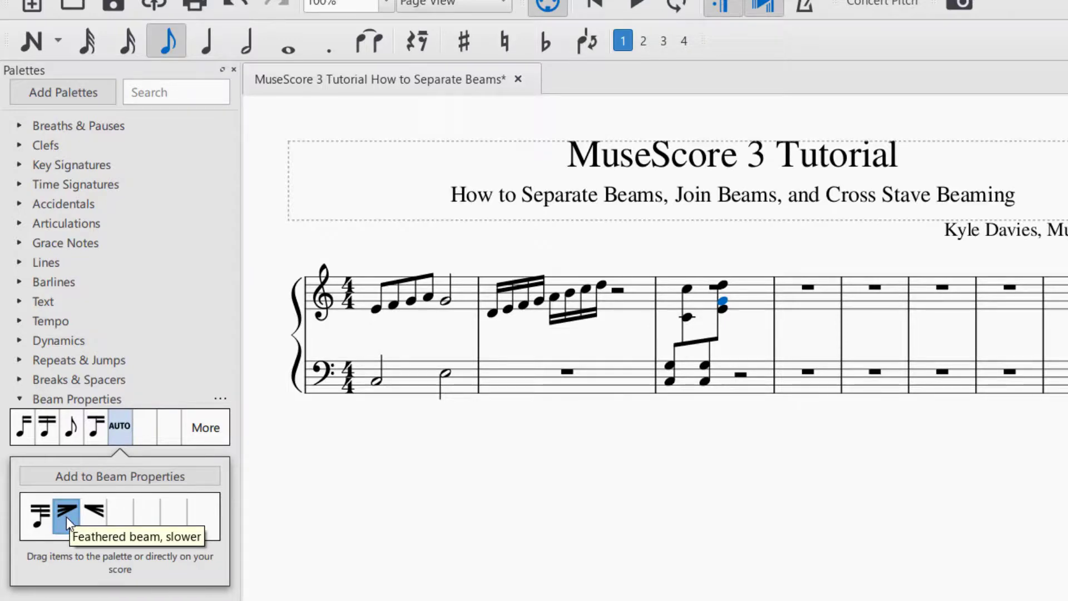
drag(67, 517, 402, 284)
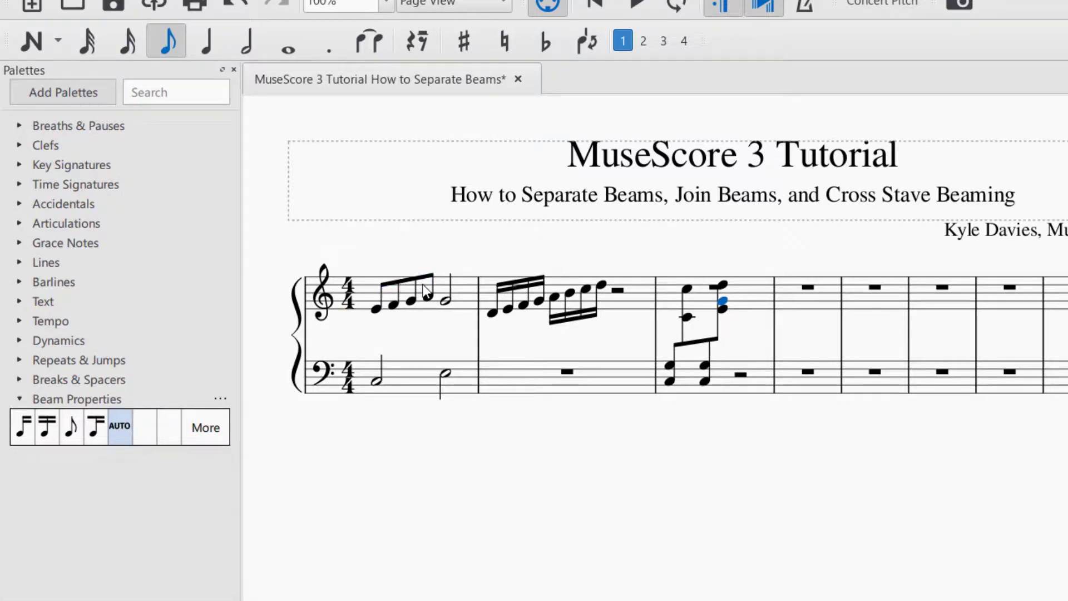
click(198, 431)
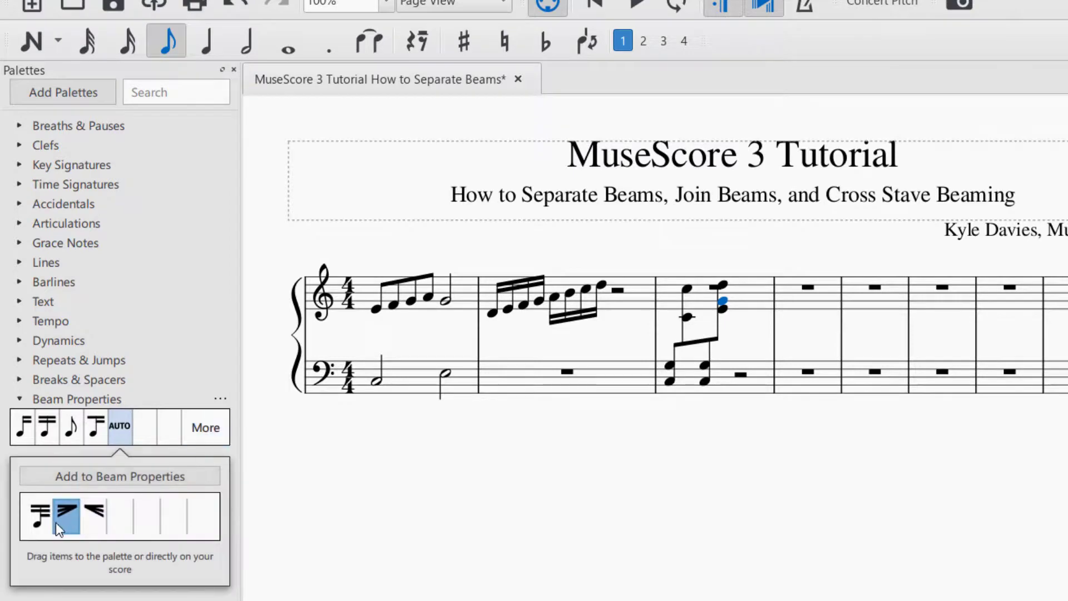
drag(97, 520, 542, 282)
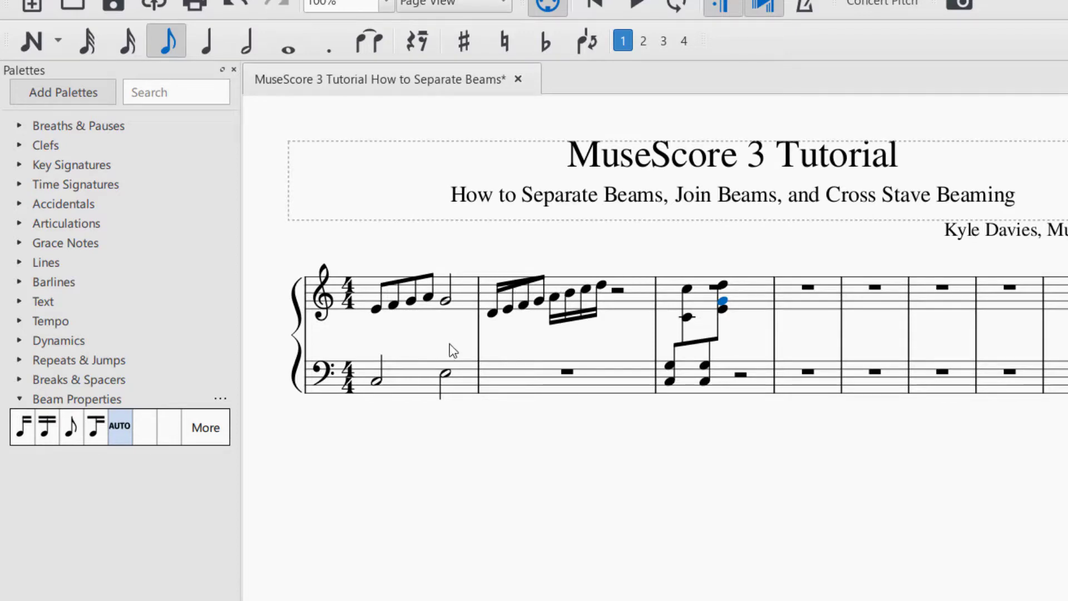
- Apply the faster feathered beam to measure 2's other sixteenth notes
click(206, 428)
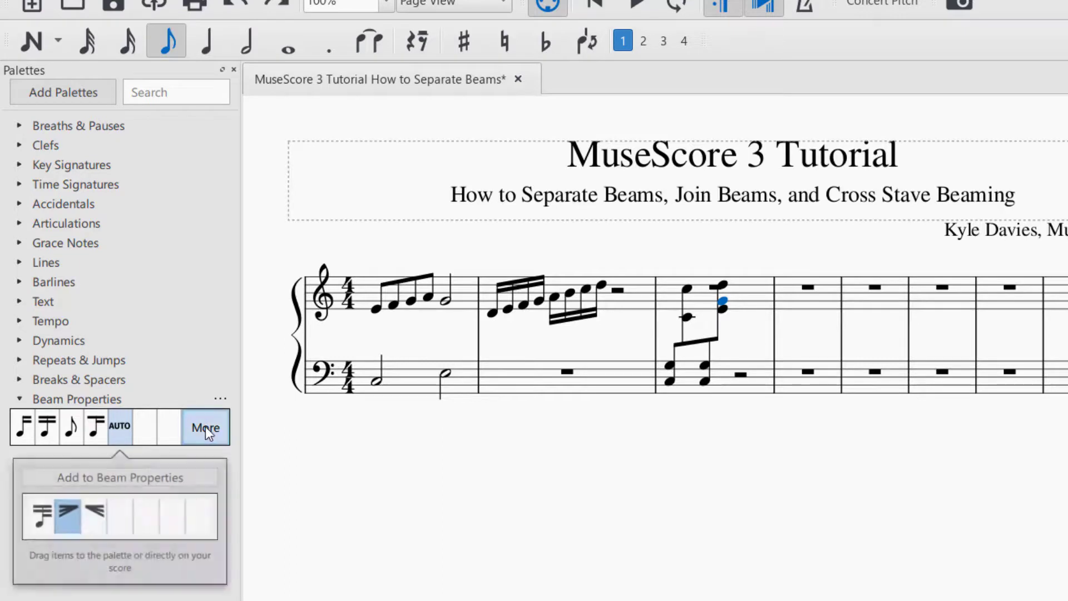
drag(93, 514, 502, 279)
click(490, 327)
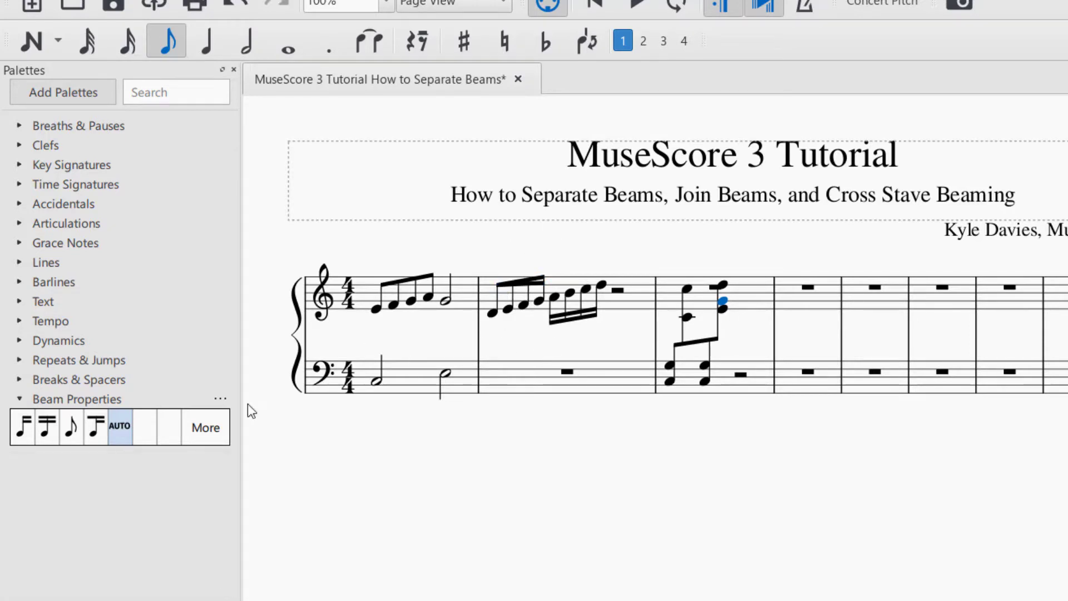
click(216, 441)
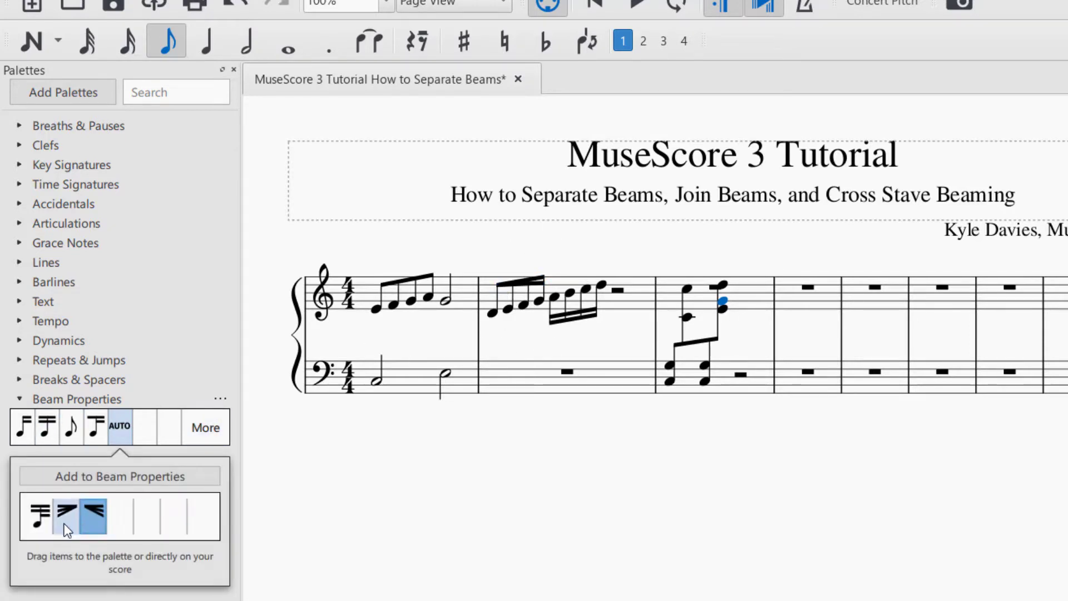
drag(66, 516, 573, 314)
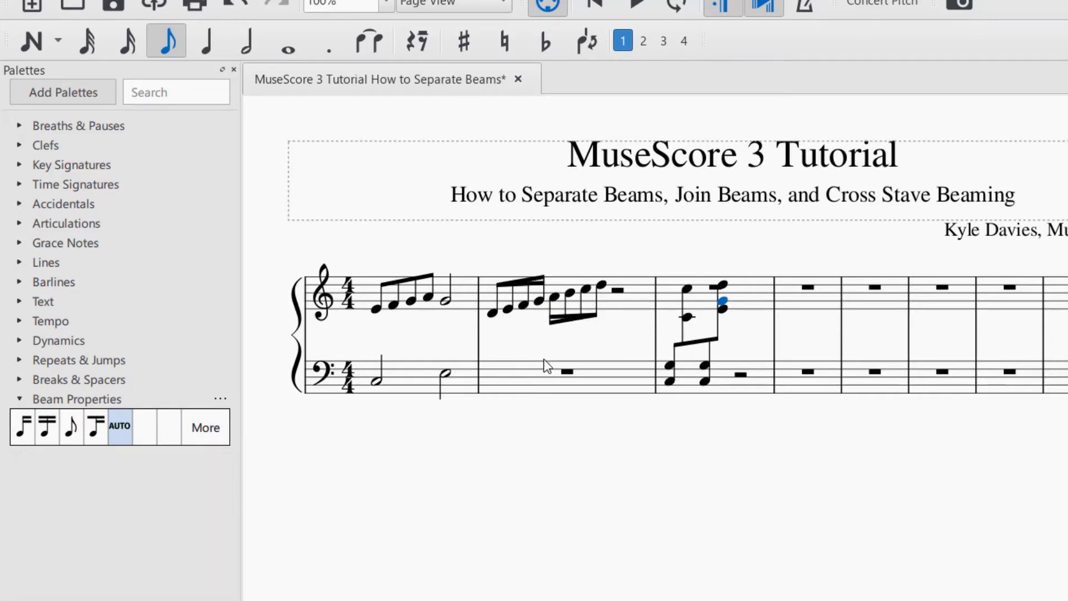
click(565, 321)
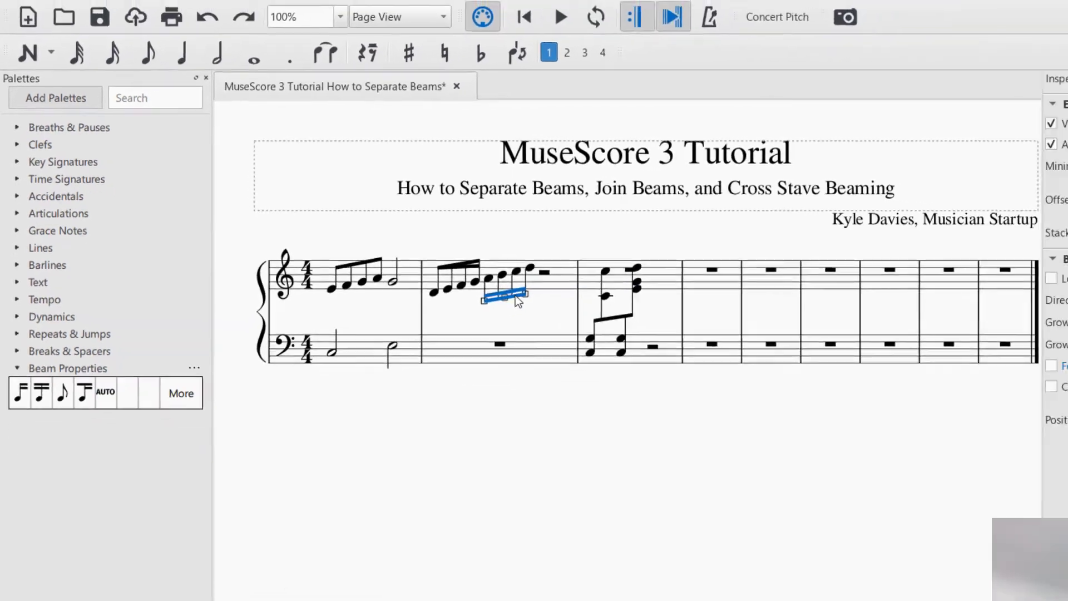